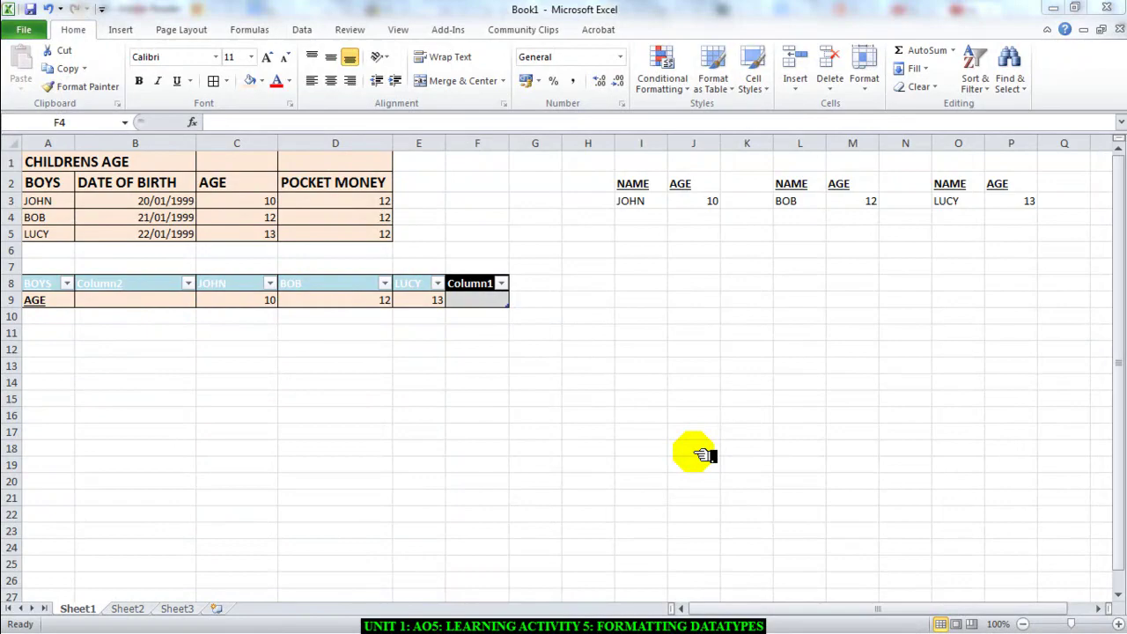
# - Review the BOYS heading, names, dates of birth and ages in the table
pyautogui.click(44, 200)
pyautogui.click(44, 216)
pyautogui.click(44, 233)
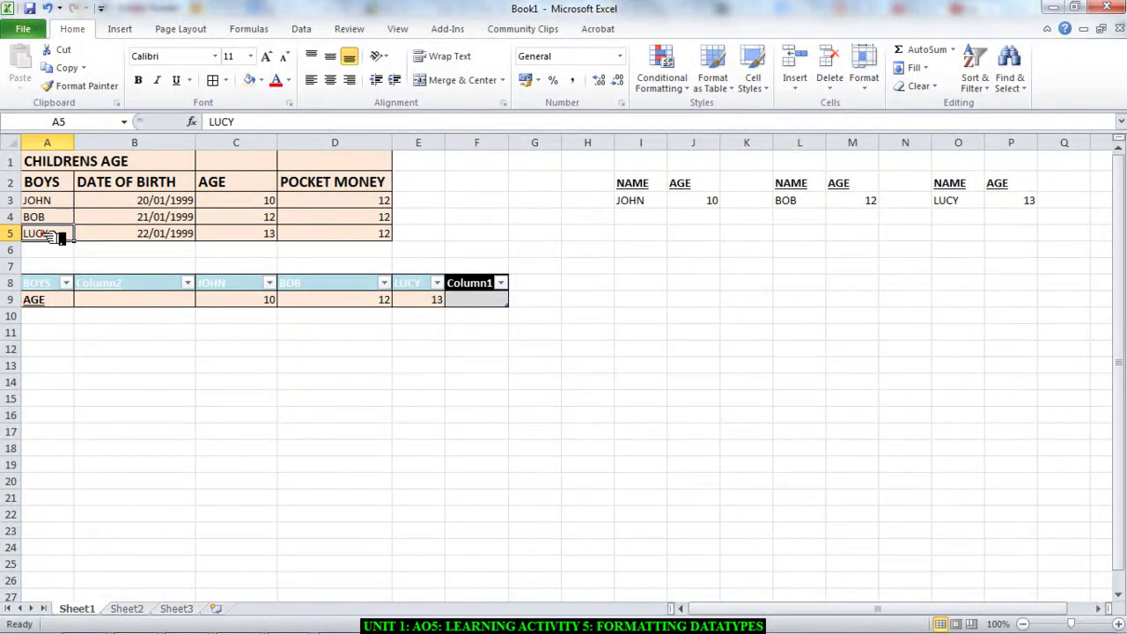
pyautogui.click(53, 182)
pyautogui.click(45, 200)
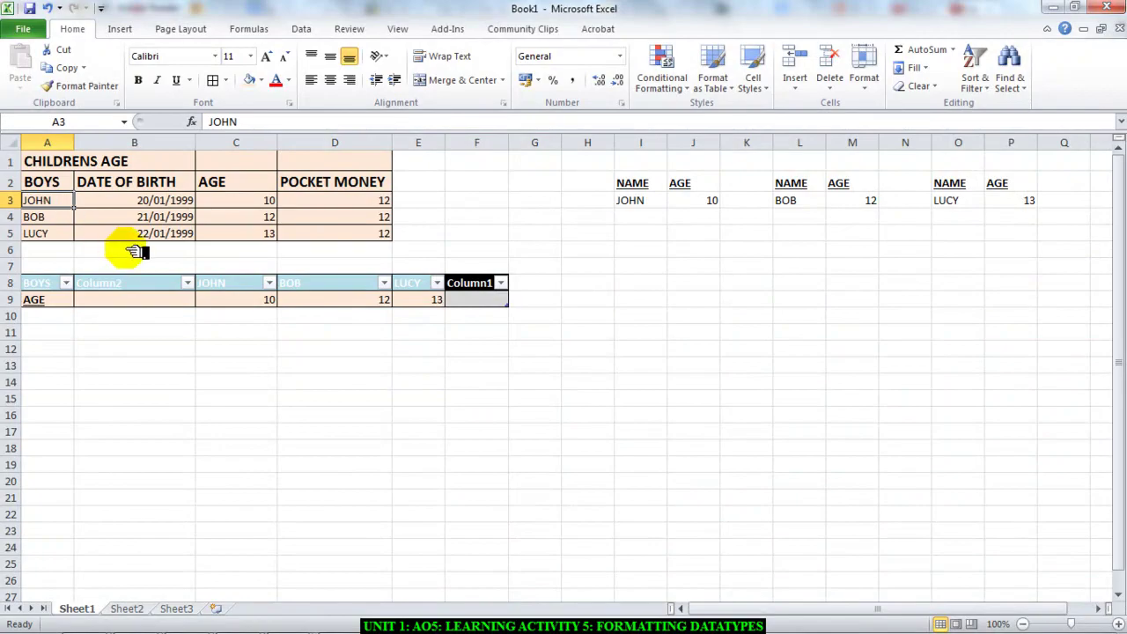
pyautogui.click(142, 185)
pyautogui.click(147, 201)
pyautogui.click(152, 219)
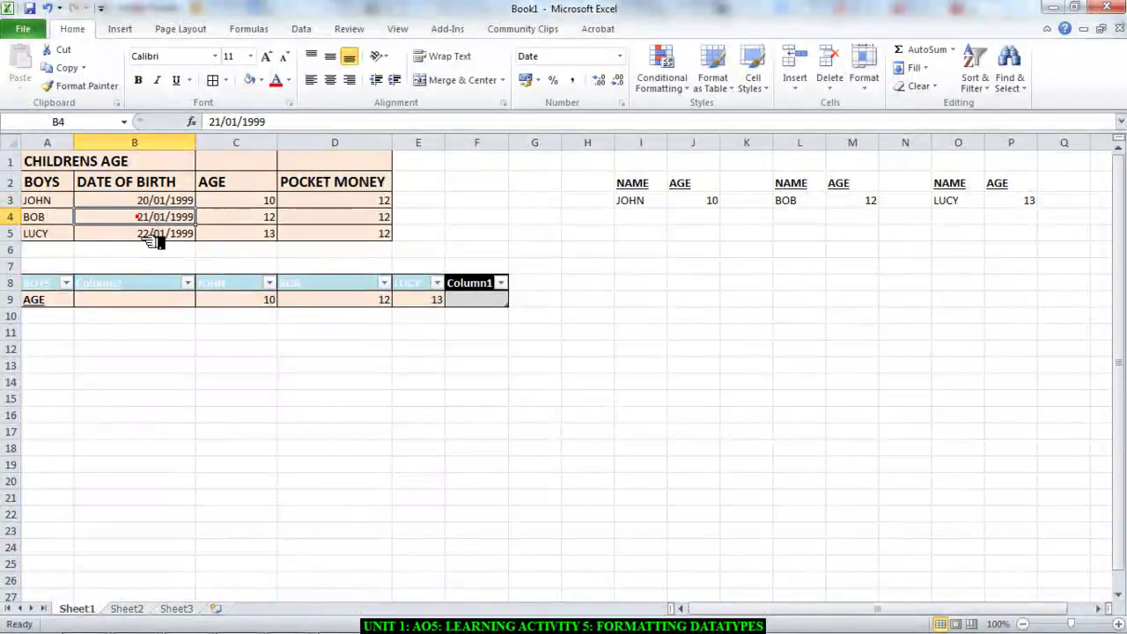
pyautogui.click(154, 234)
pyautogui.click(254, 184)
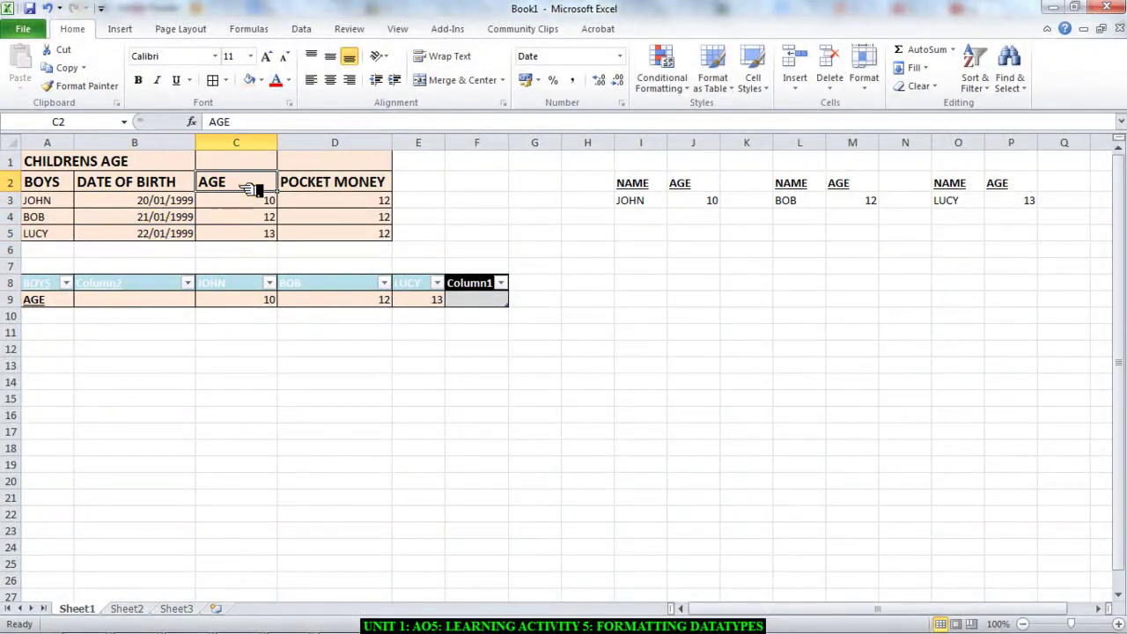
pyautogui.click(242, 216)
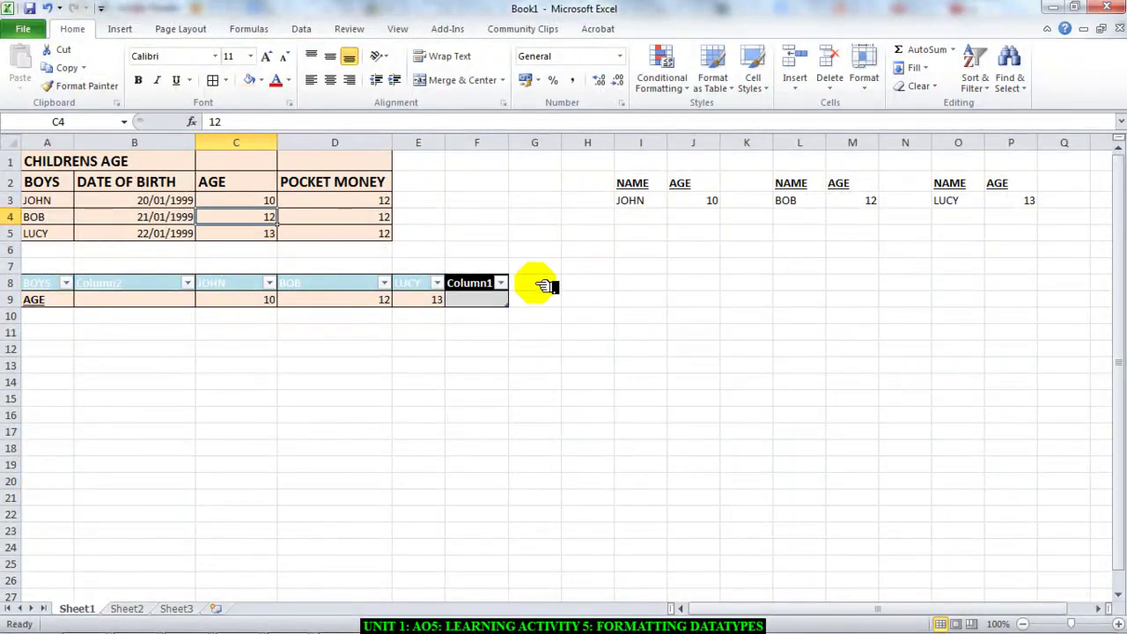
pyautogui.click(41, 183)
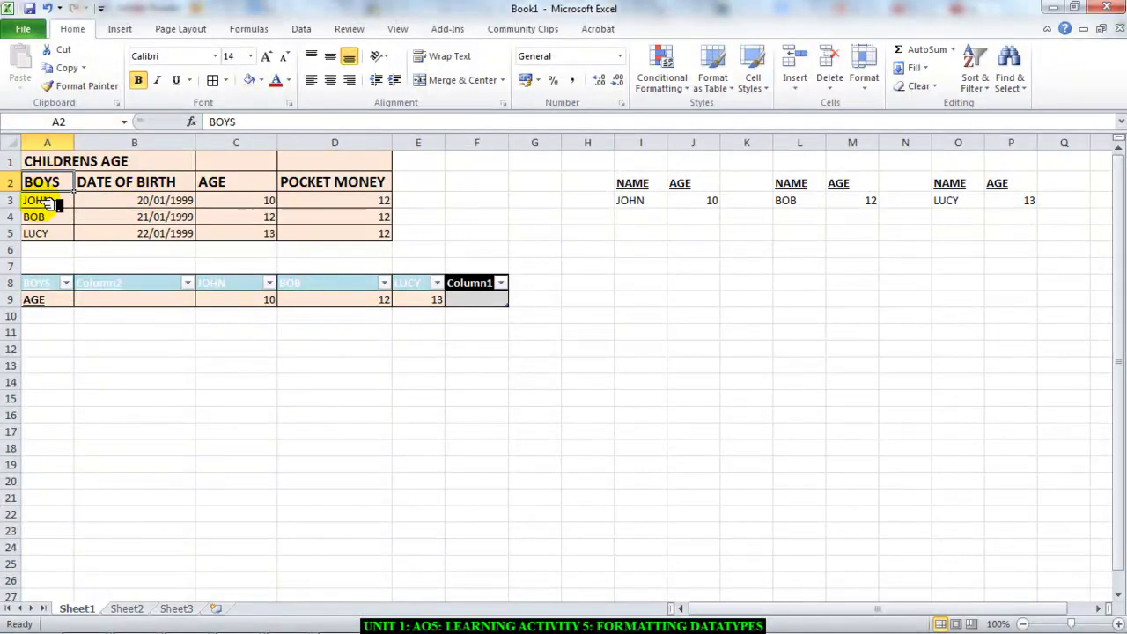
# - Select the names in A3:A5 and inspect their current number format without changing it
pyautogui.moveTo(48, 201); pyautogui.dragTo(64, 239)
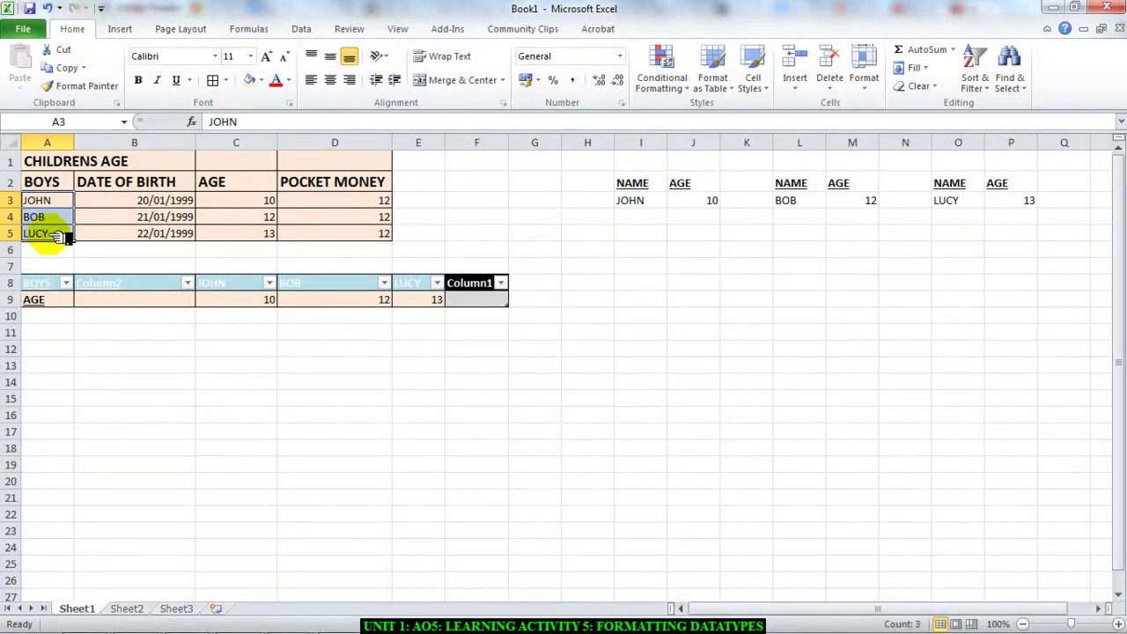
pyautogui.click(607, 57)
pyautogui.click(608, 58)
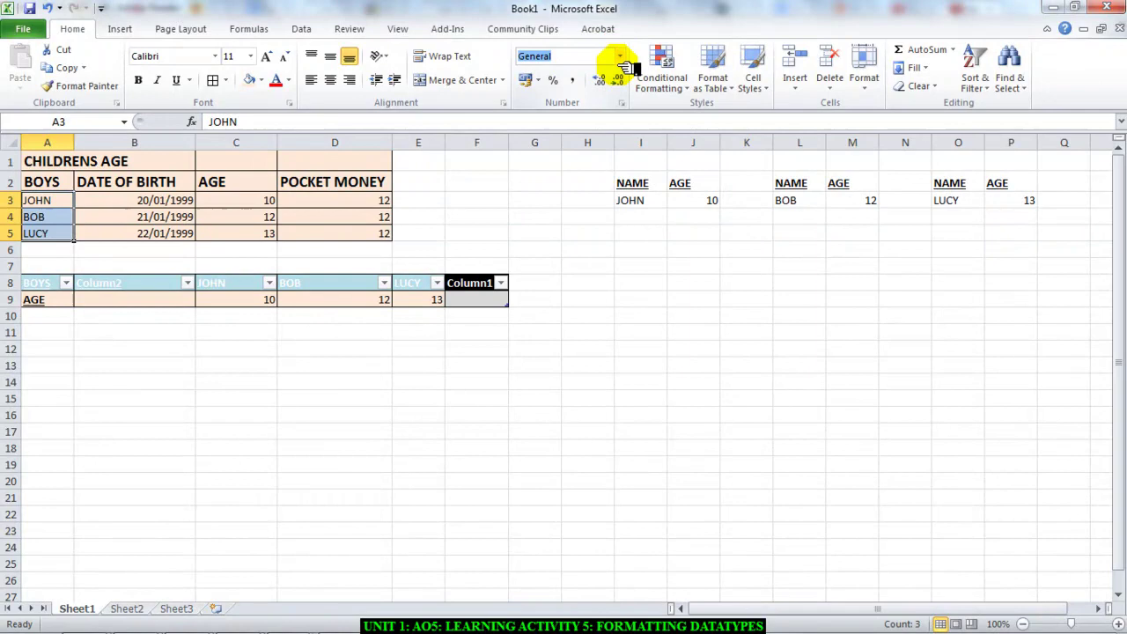
pyautogui.click(619, 56)
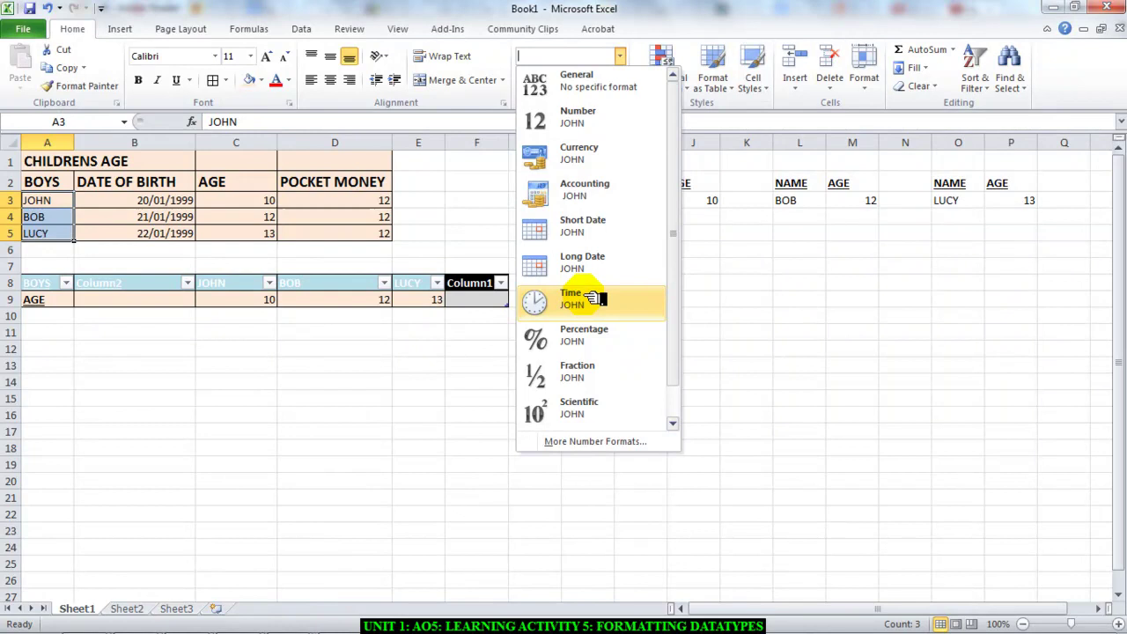
pyautogui.click(132, 419)
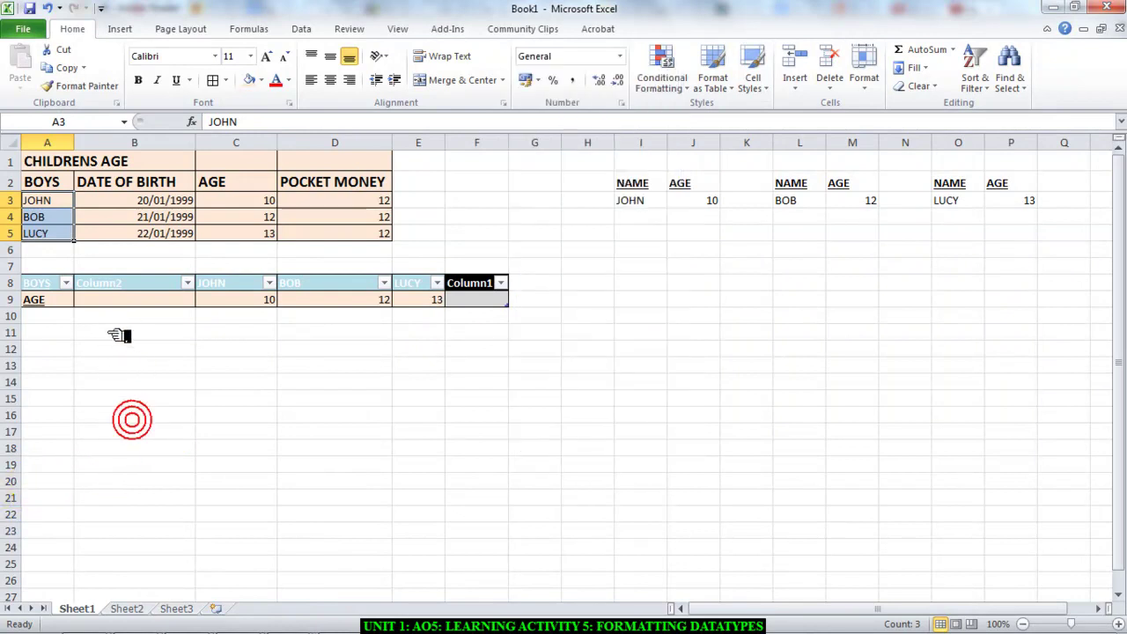
# - Apply the Text number format to the names JOHN, BOB and LUCY in A3:A5
pyautogui.moveTo(54, 202); pyautogui.dragTo(62, 235)
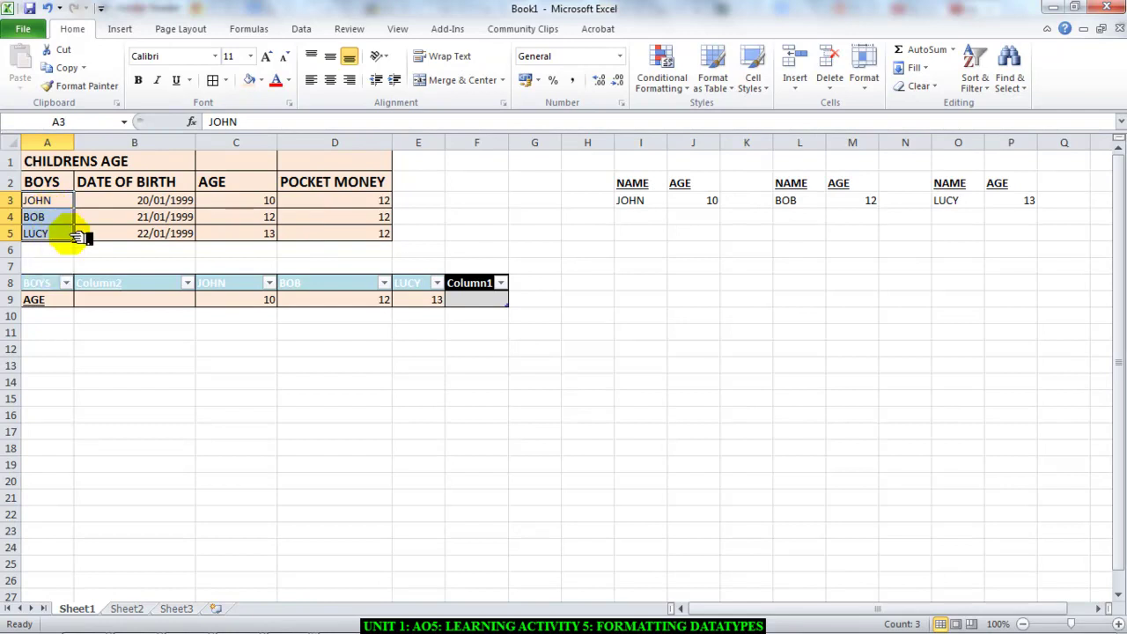
pyautogui.click(619, 56)
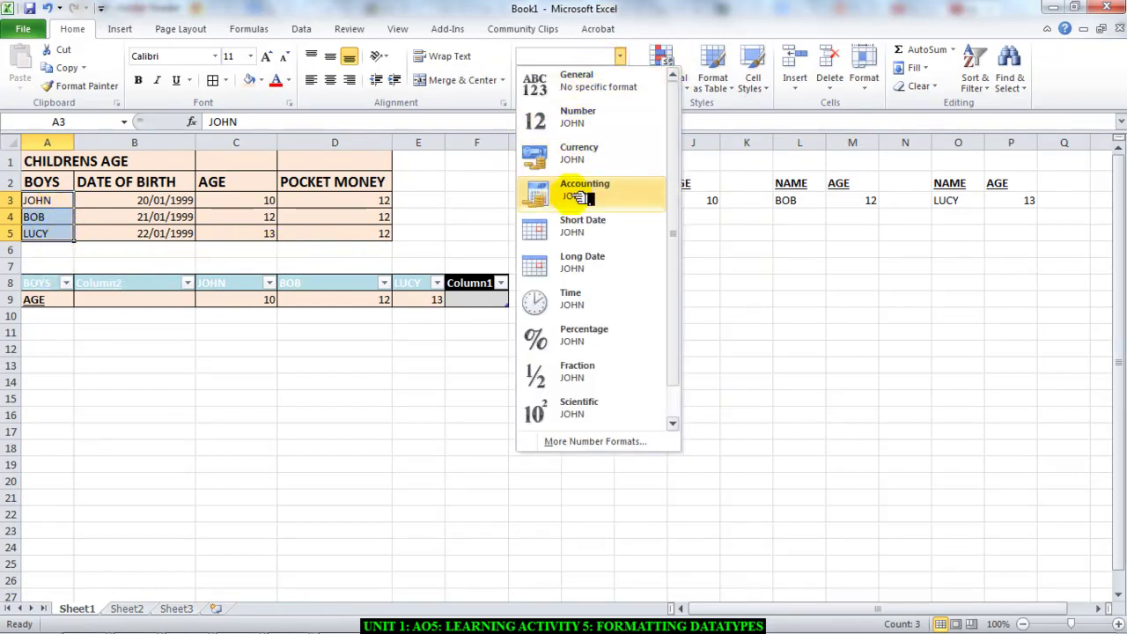
pyautogui.scroll(-1, 682, 370)
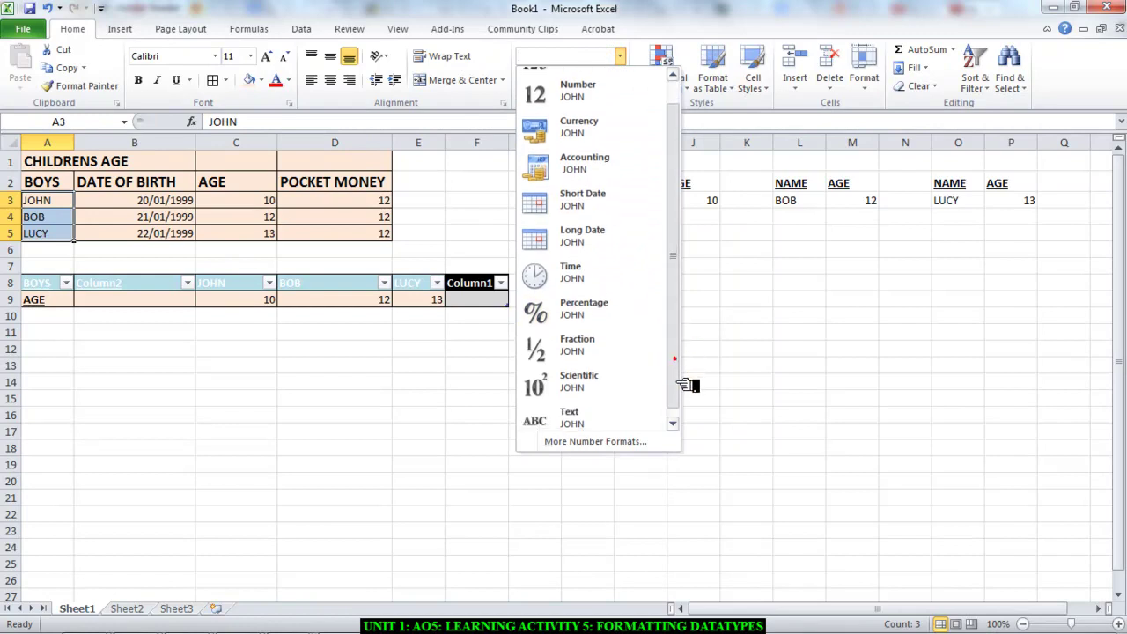
pyautogui.moveTo(673, 395); pyautogui.dragTo(695, 414)
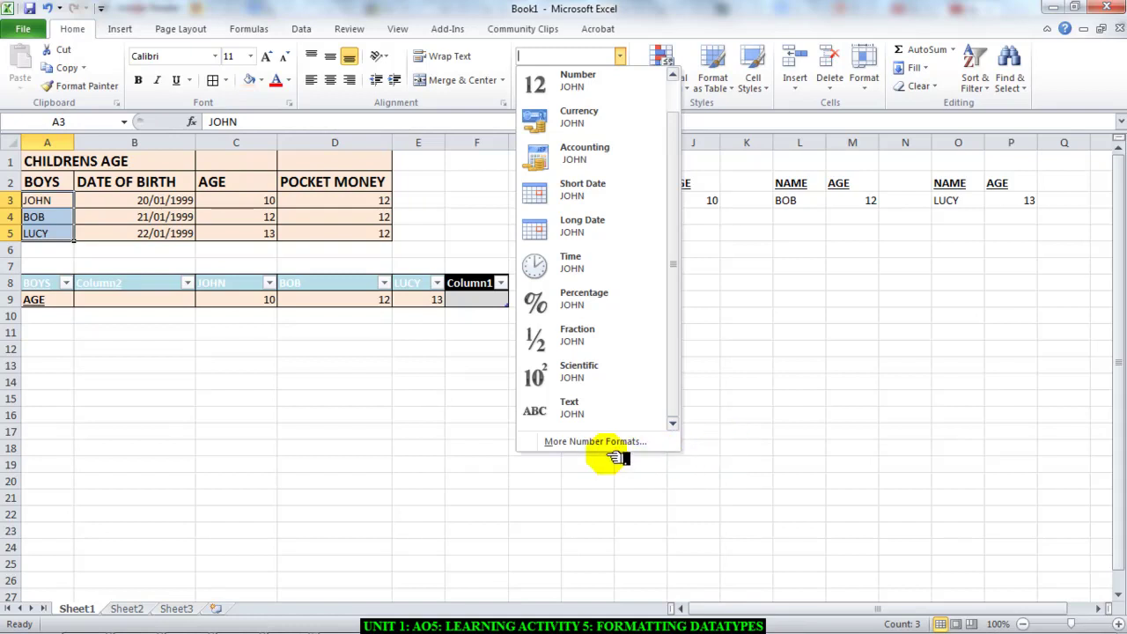
pyautogui.click(595, 407)
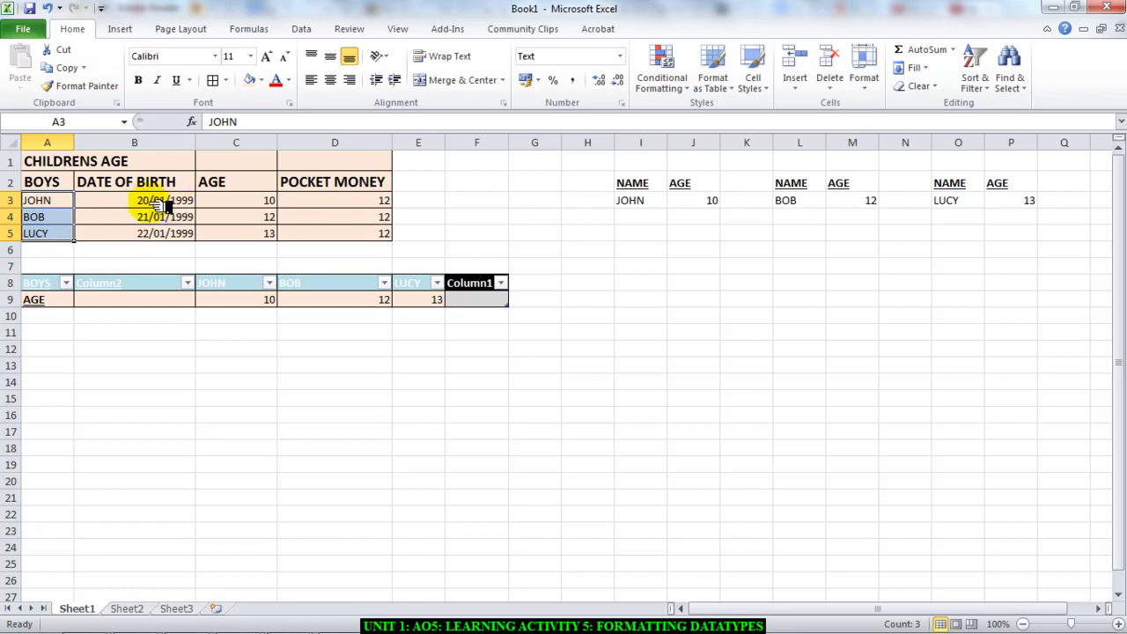
# - Select the dates of birth in B3:B5 and apply a Short Date format
pyautogui.moveTo(158, 201); pyautogui.dragTo(163, 233)
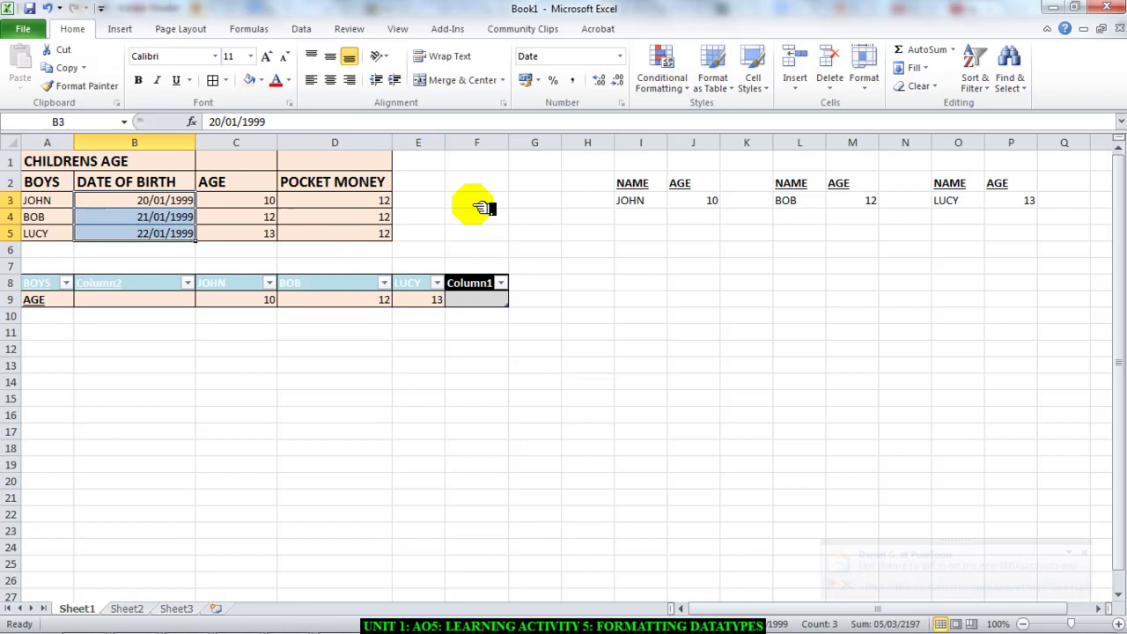
pyautogui.click(852, 584)
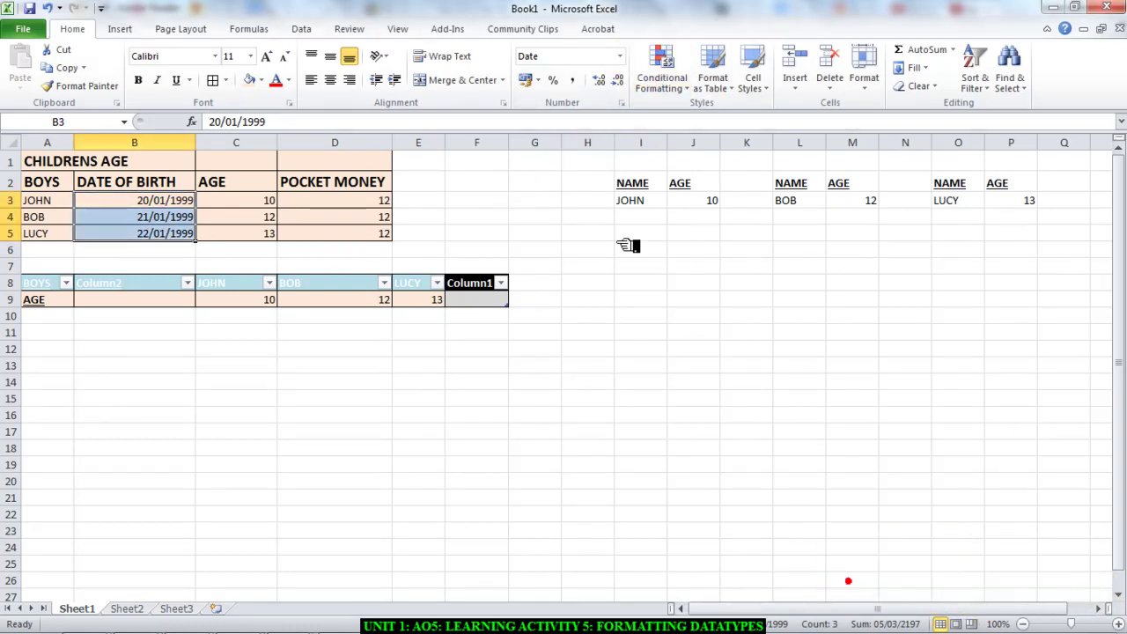
pyautogui.click(620, 56)
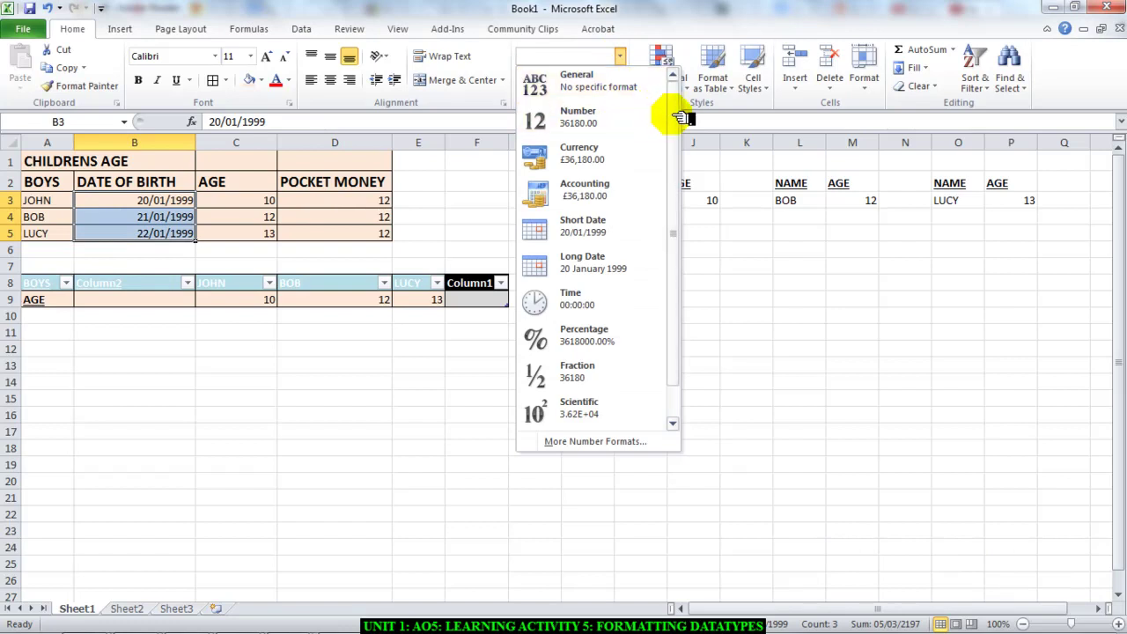
pyautogui.scroll(-1, 682, 123)
pyautogui.scroll(-1, 691, 180)
pyautogui.scroll(2, 674, 127)
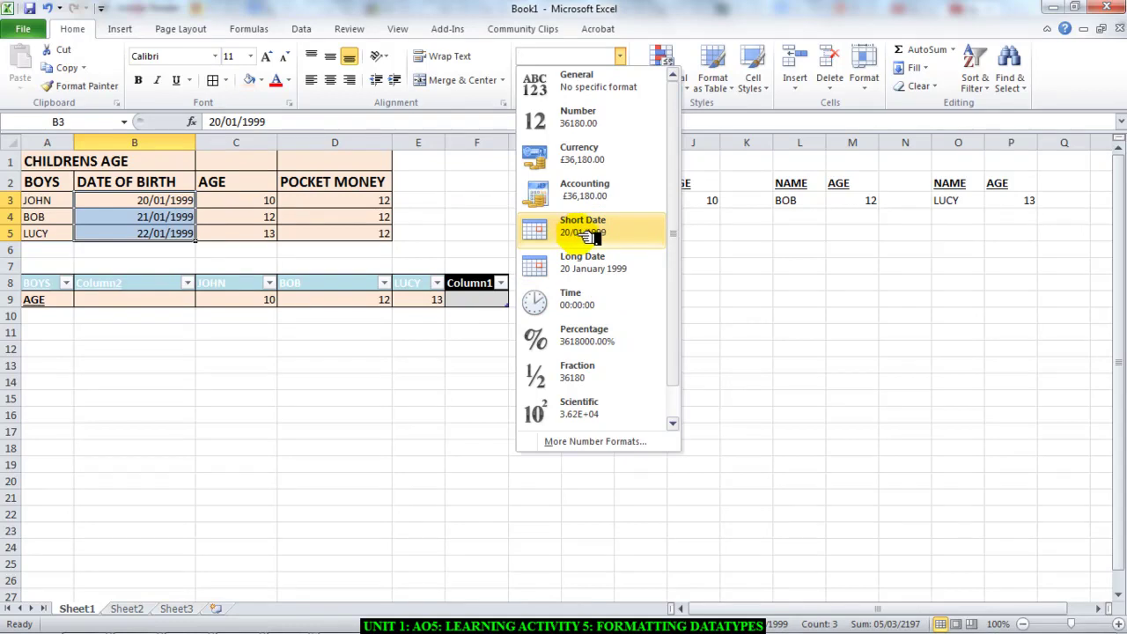
pyautogui.click(583, 230)
# - Switch the birth dates to Long Date, reading 20, 21 and 22 January 1999
pyautogui.click(621, 57)
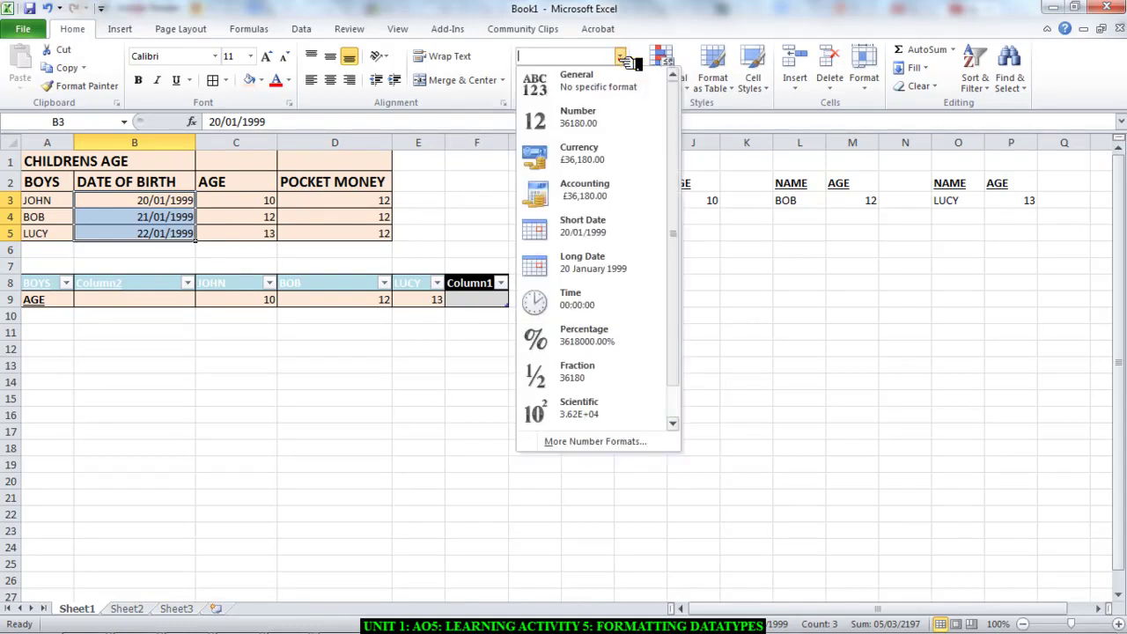
pyautogui.click(588, 262)
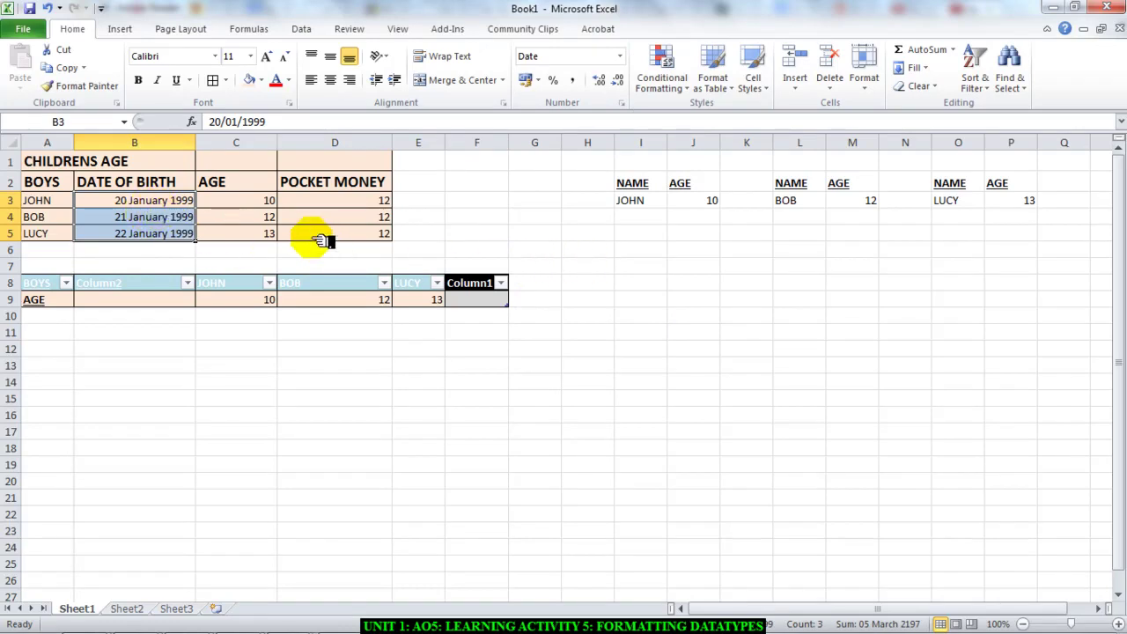
pyautogui.moveTo(266, 204); pyautogui.dragTo(255, 234)
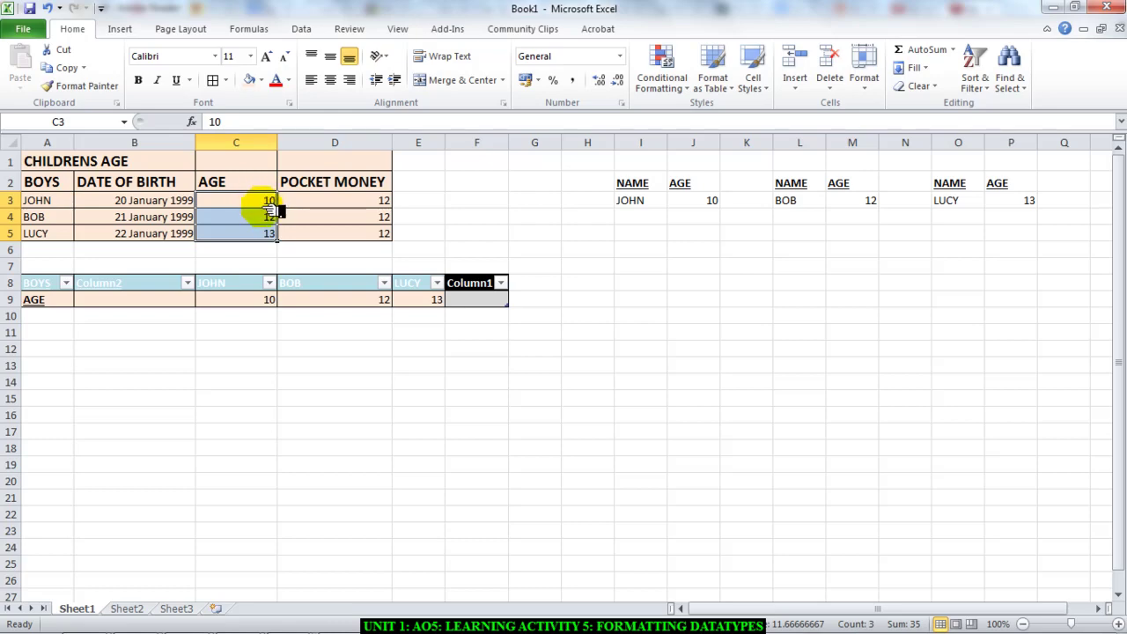
# - Give the ages in C3:C5 the Number format and check each stored value
pyautogui.click(620, 56)
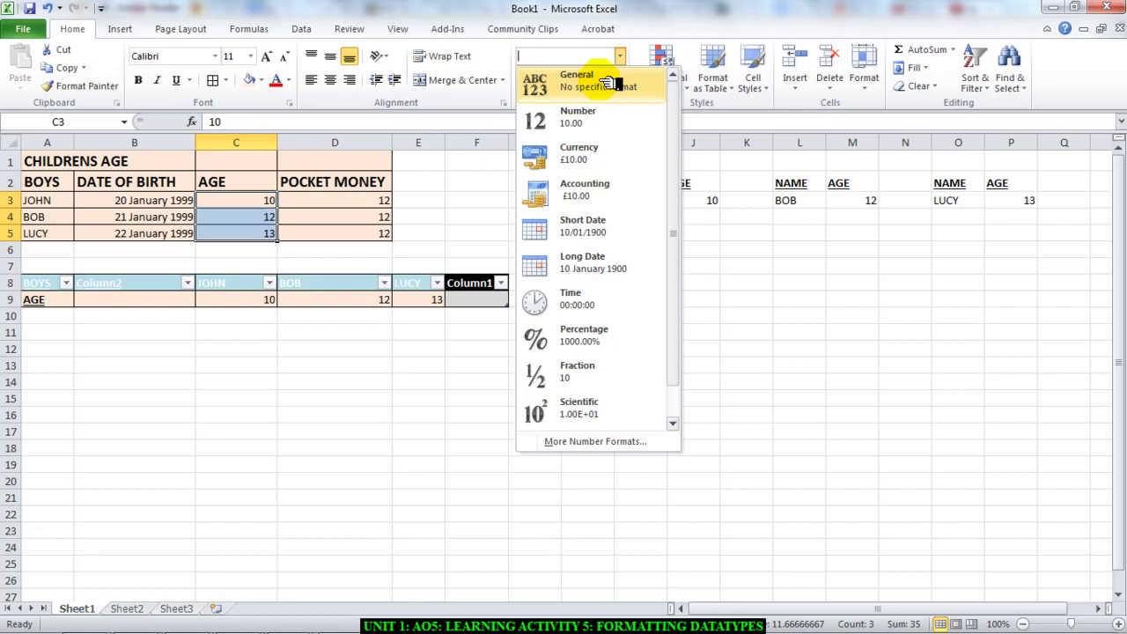
pyautogui.click(599, 124)
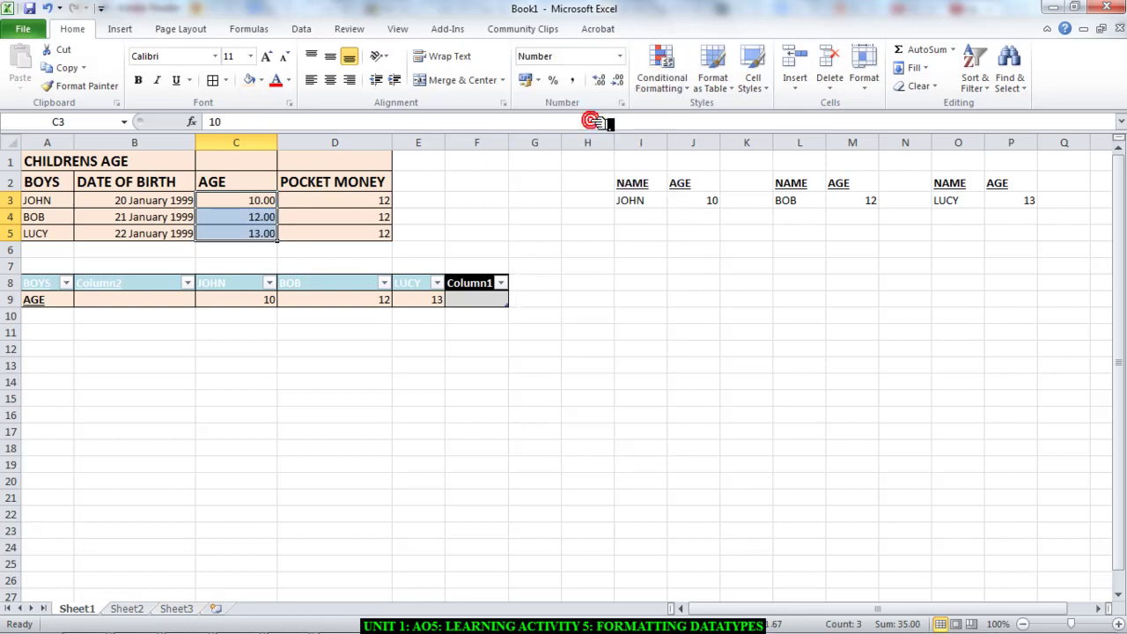
pyautogui.click(268, 203)
pyautogui.click(275, 219)
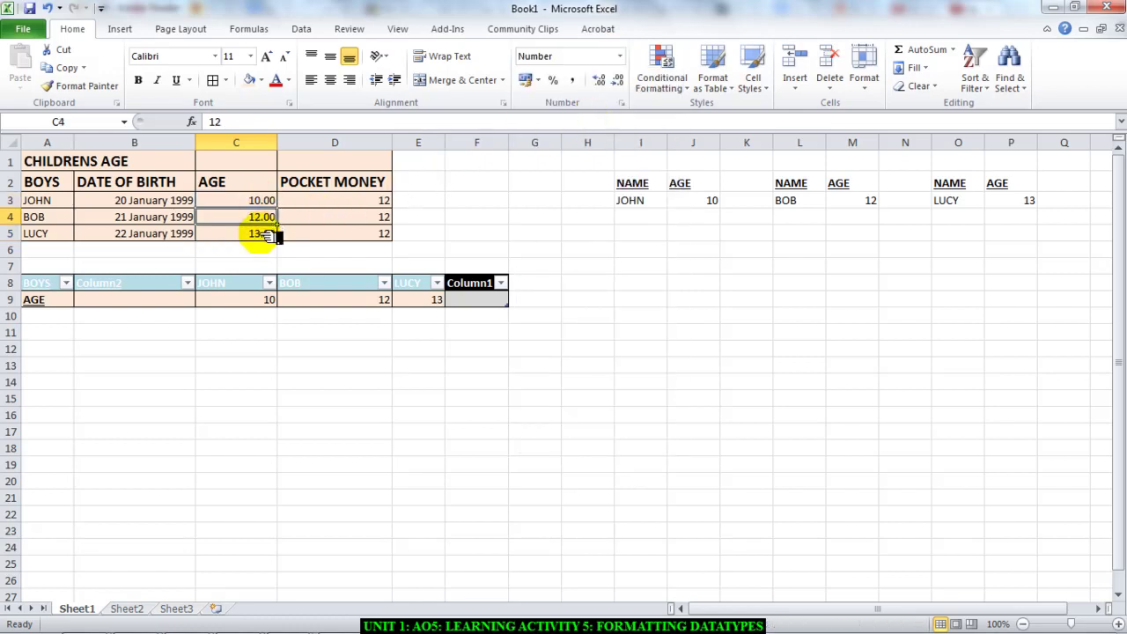
pyautogui.click(275, 235)
pyautogui.click(269, 204)
pyautogui.click(261, 204)
pyautogui.click(262, 217)
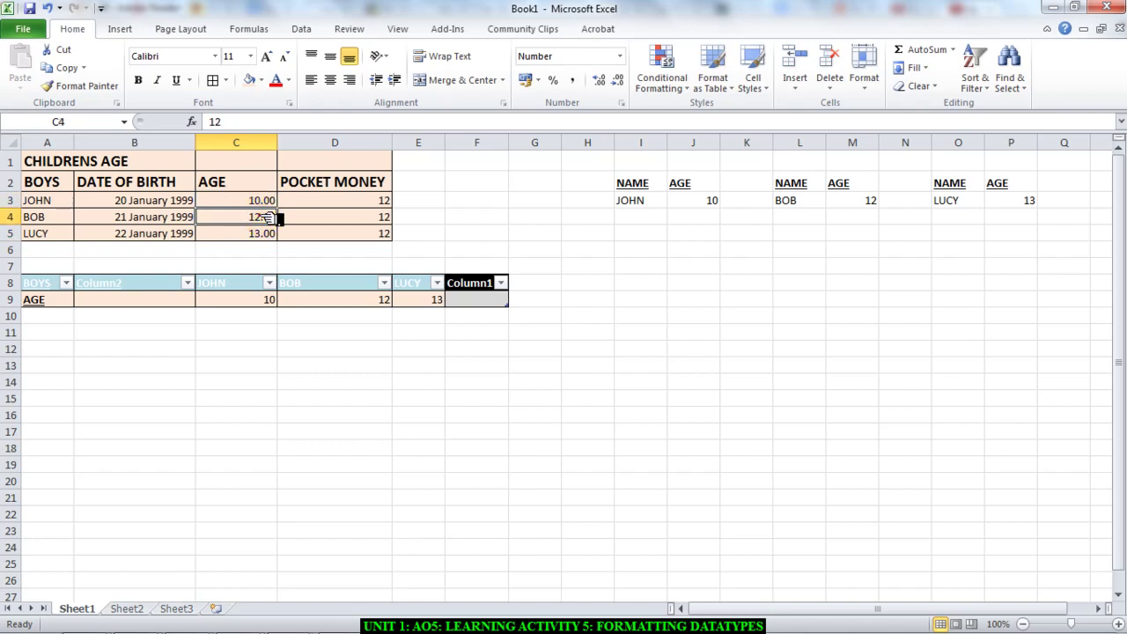
pyautogui.click(262, 234)
pyautogui.click(268, 203)
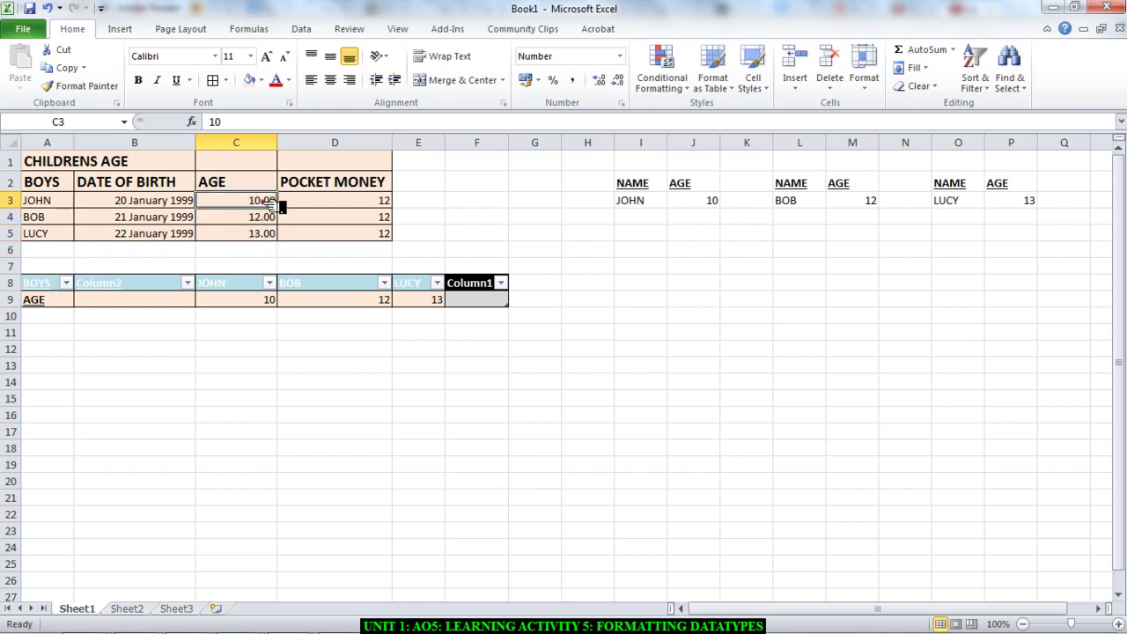
# - Remove both decimal places from the ages so they read 10, 12 and 13
pyautogui.click(621, 81)
pyautogui.click(621, 81)
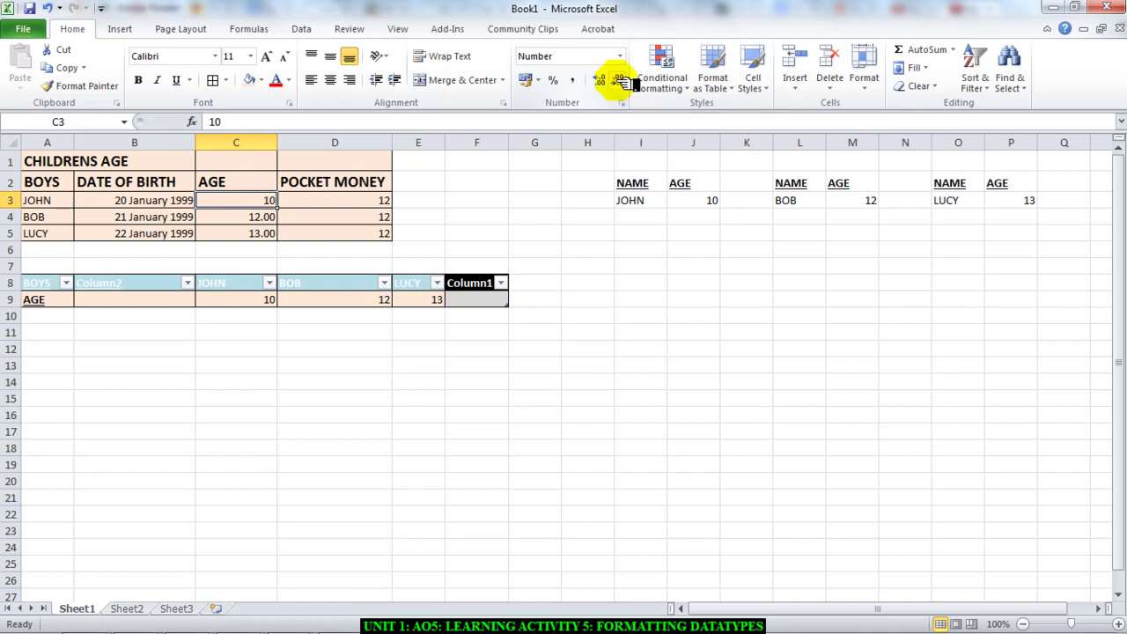
pyautogui.click(271, 201)
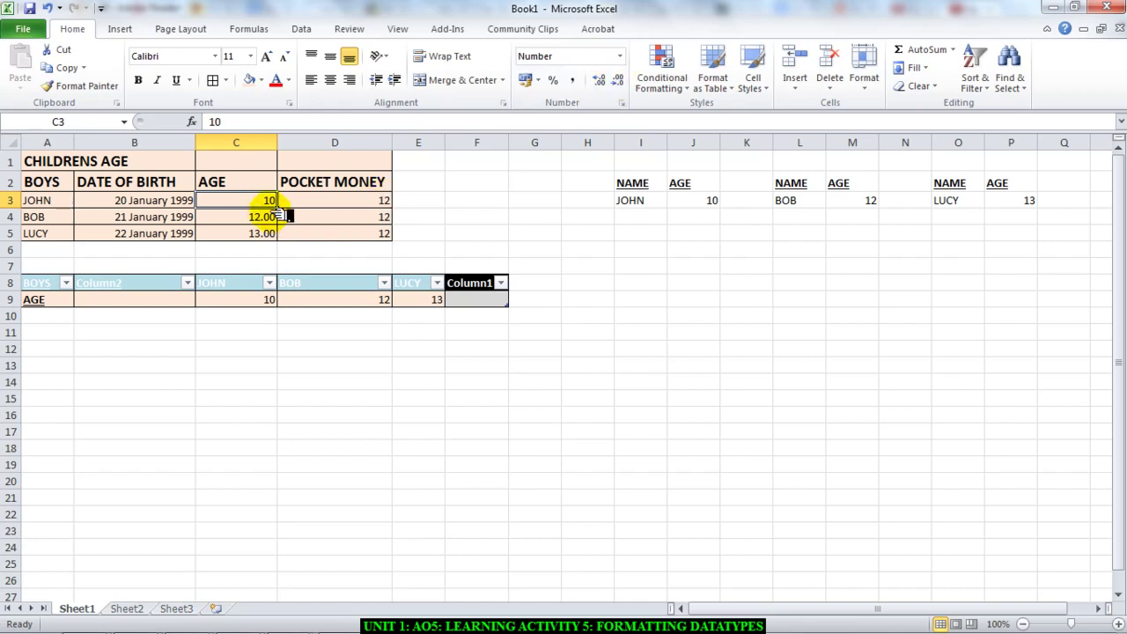
pyautogui.moveTo(275, 202); pyautogui.dragTo(288, 241)
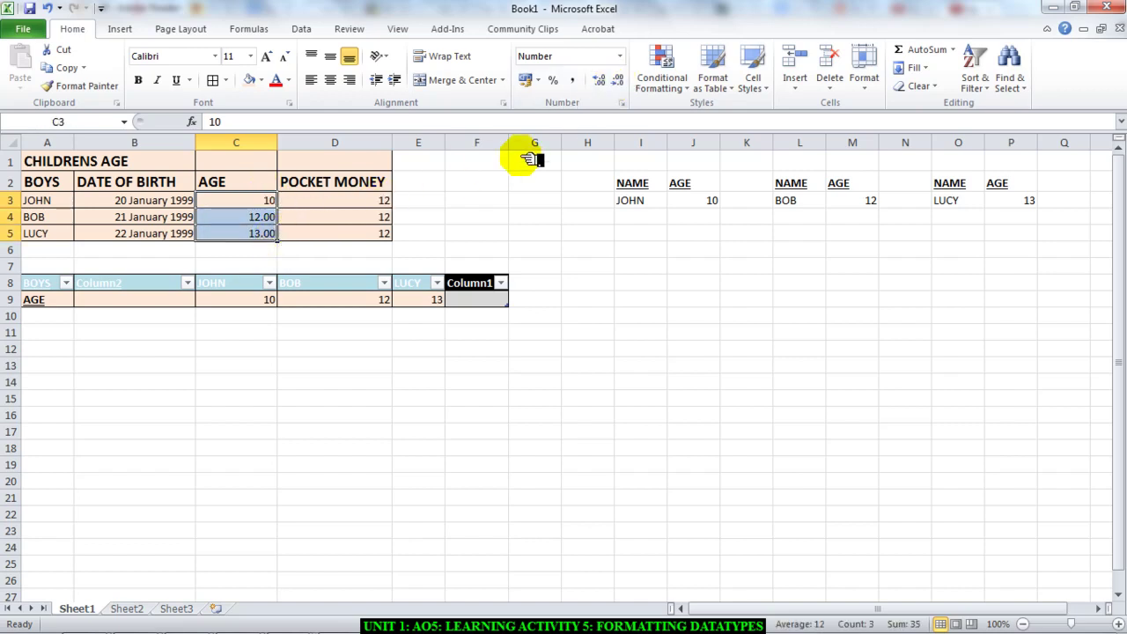
pyautogui.click(255, 249)
pyautogui.moveTo(262, 216); pyautogui.dragTo(274, 239)
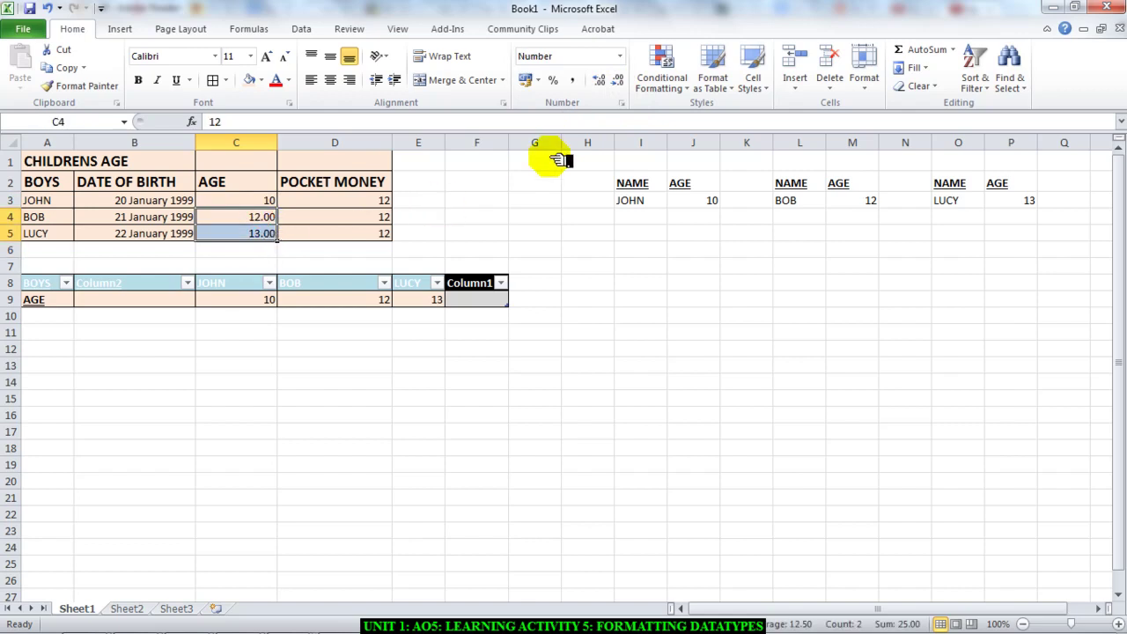
pyautogui.click(619, 80)
pyautogui.click(618, 79)
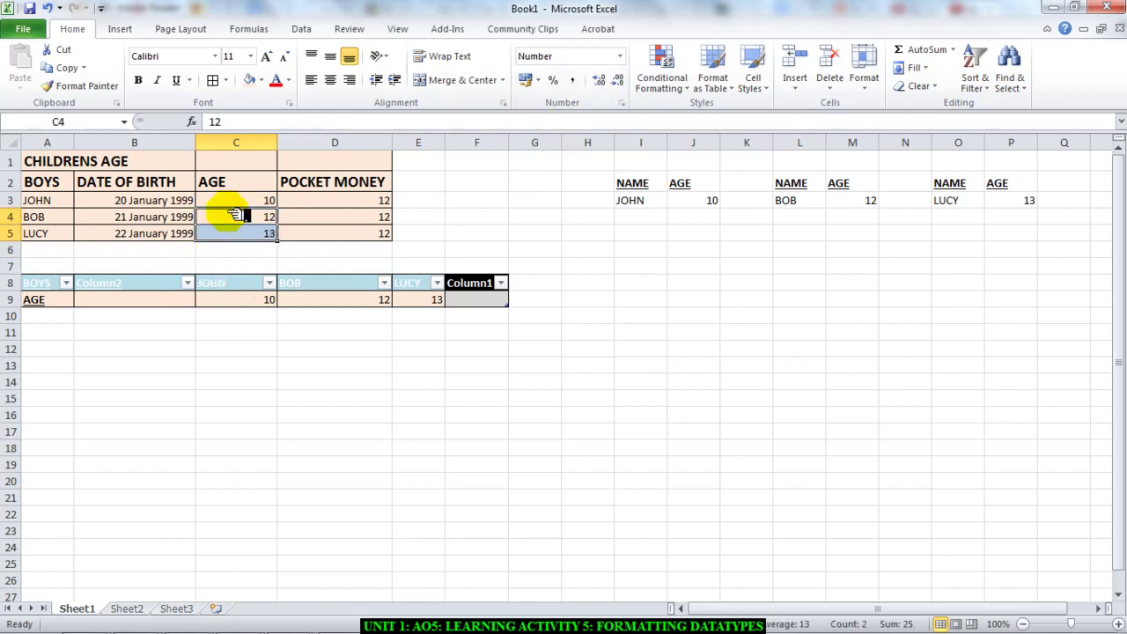
pyautogui.moveTo(248, 202); pyautogui.dragTo(257, 232)
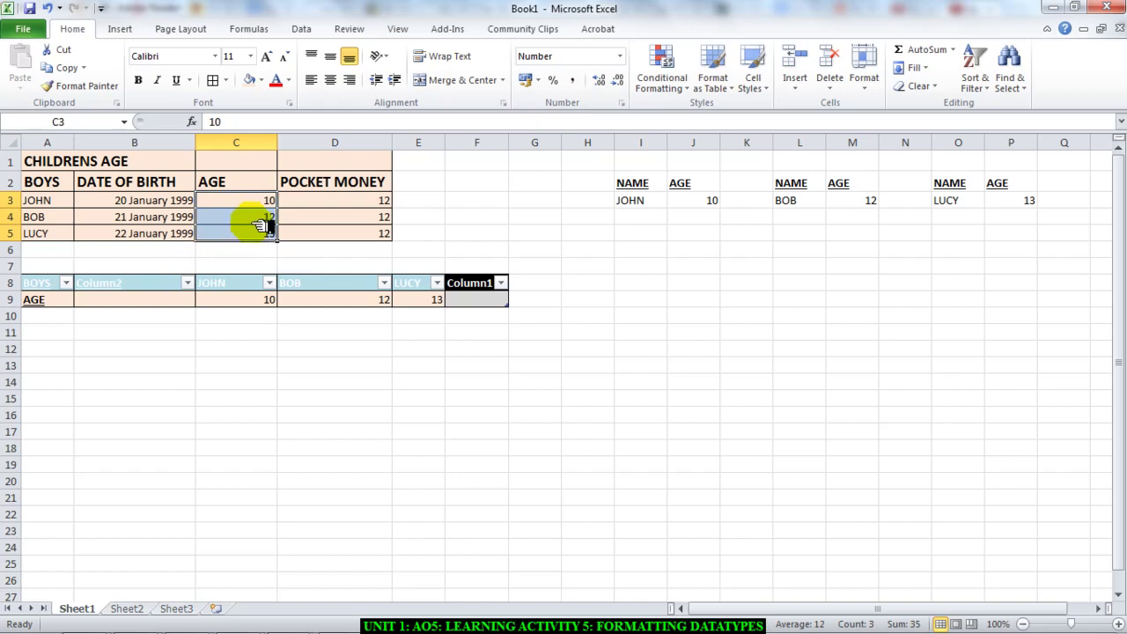
# - Format the pocket money in D3:D5 as pound Currency, each showing £12.00
pyautogui.click(466, 215)
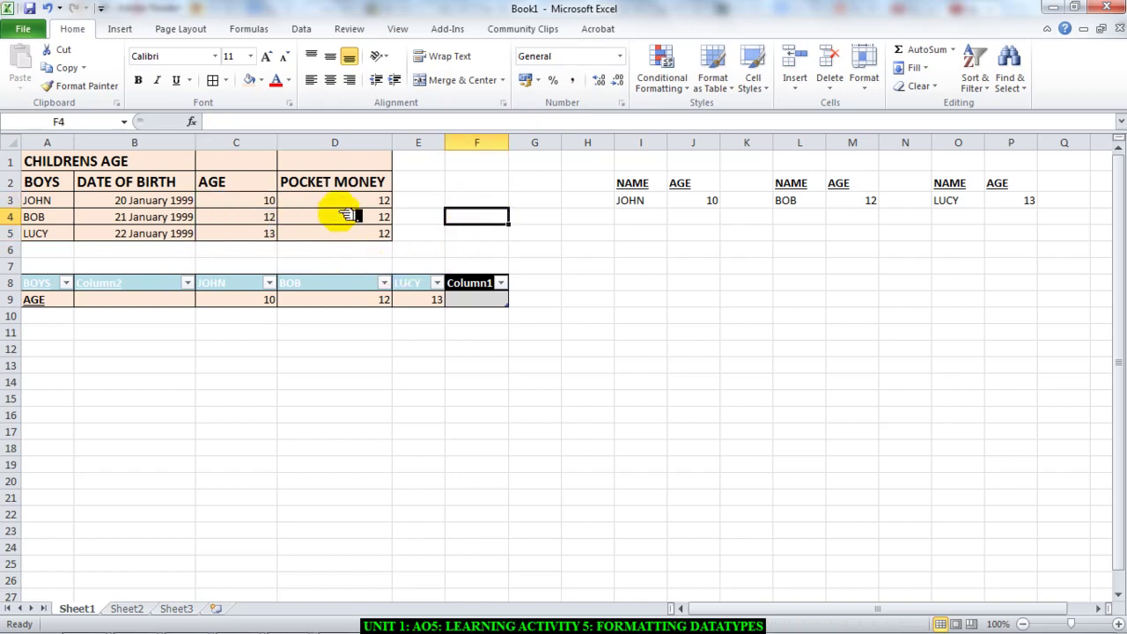
pyautogui.moveTo(365, 201); pyautogui.dragTo(370, 239)
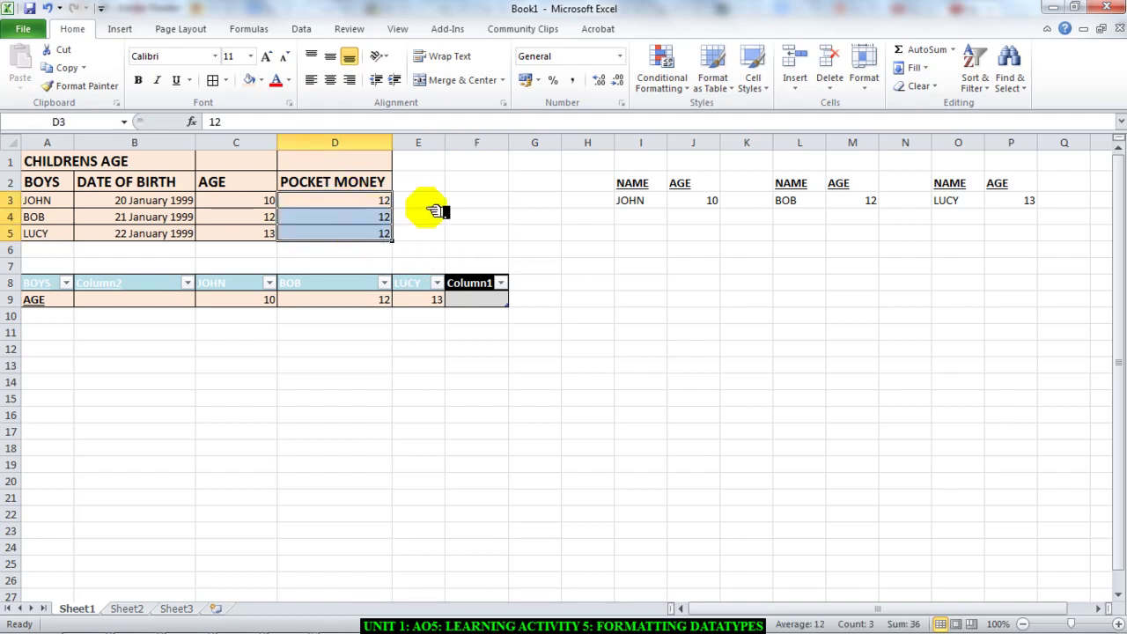
pyautogui.click(620, 56)
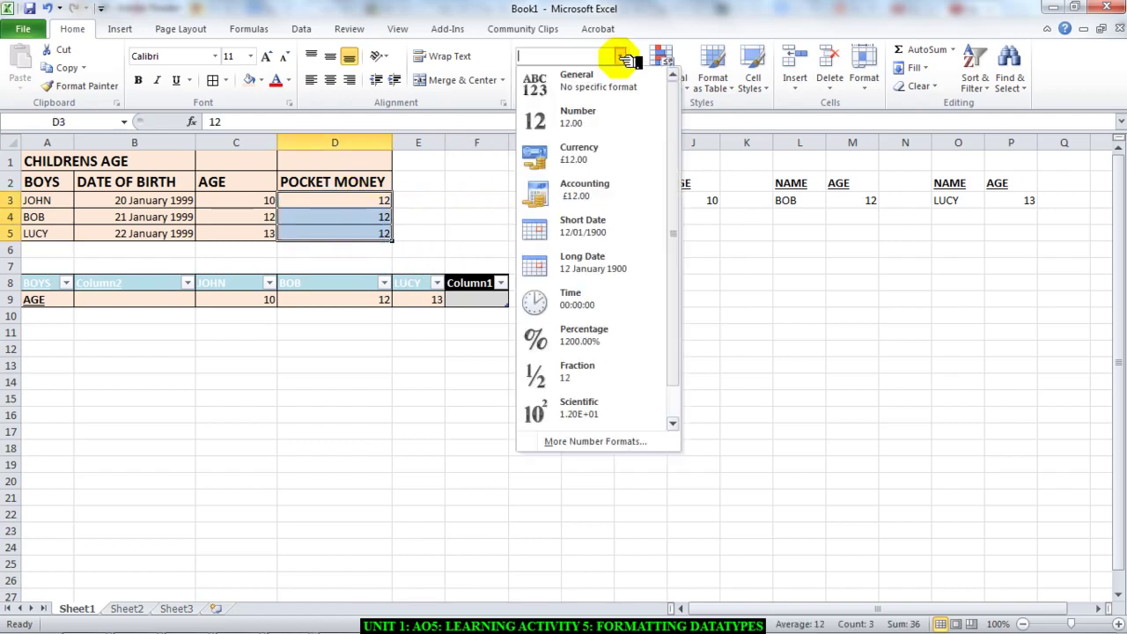
pyautogui.click(560, 161)
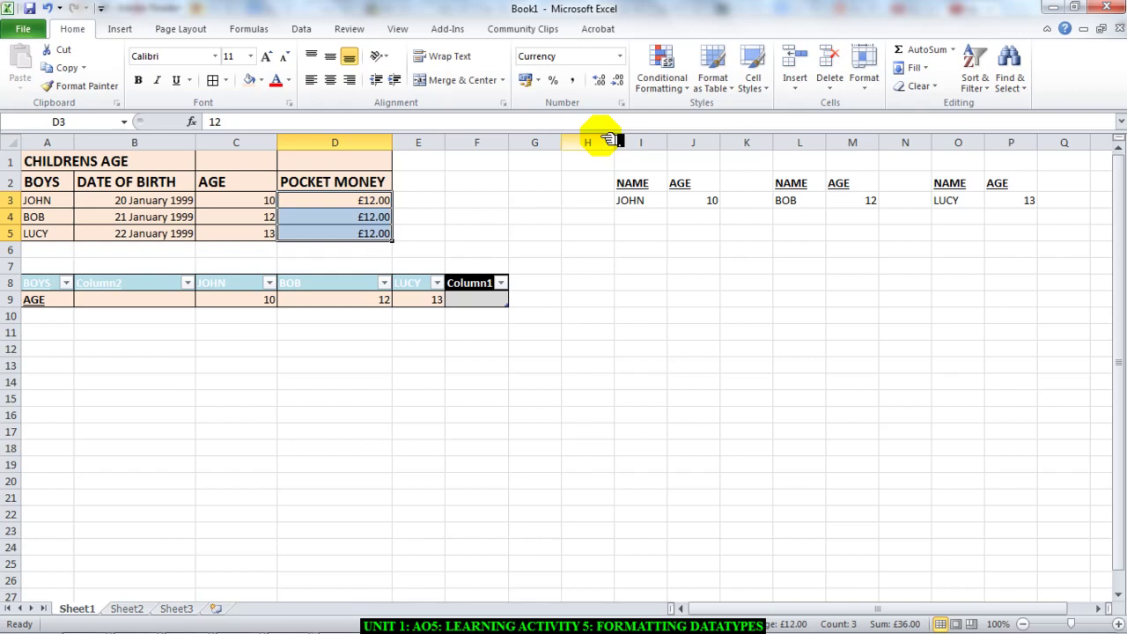
pyautogui.moveTo(603, 614)
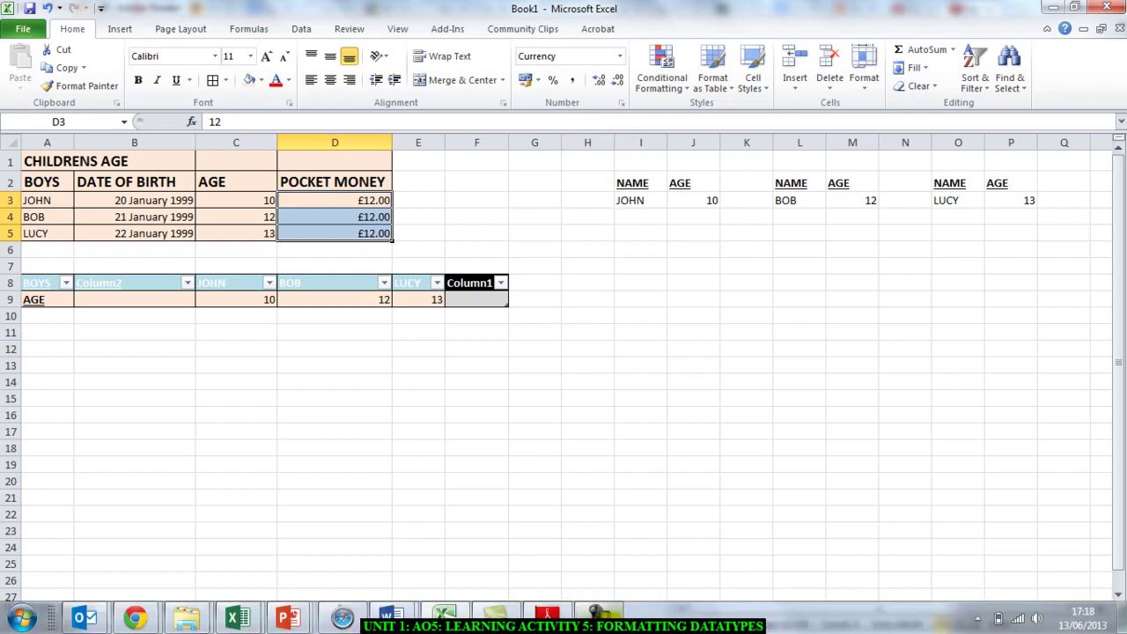
pyautogui.click(598, 609)
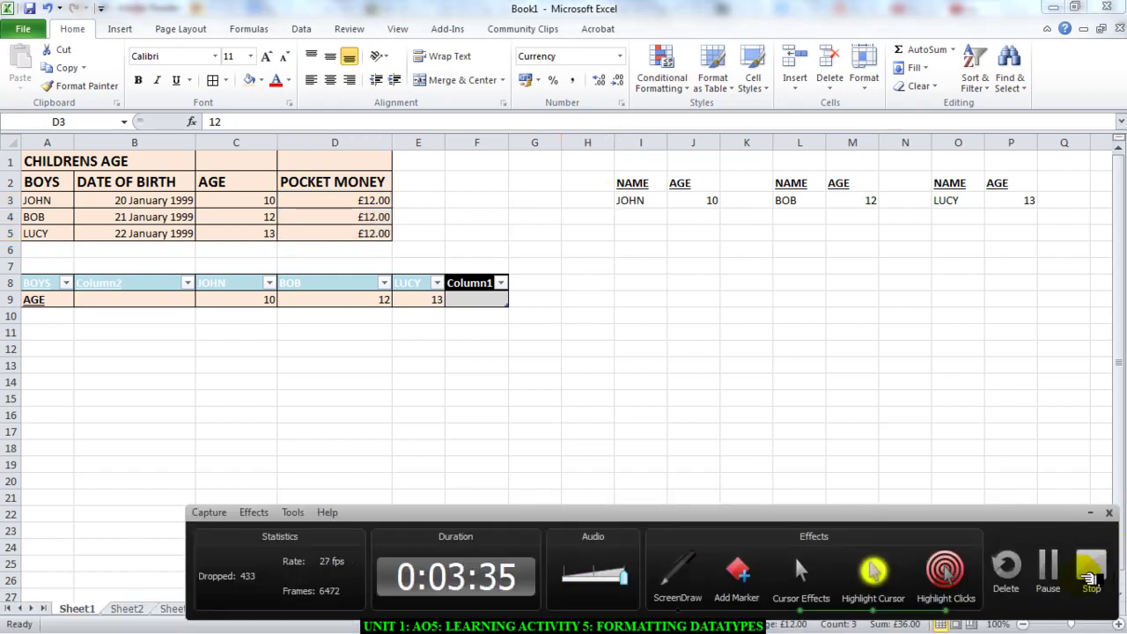